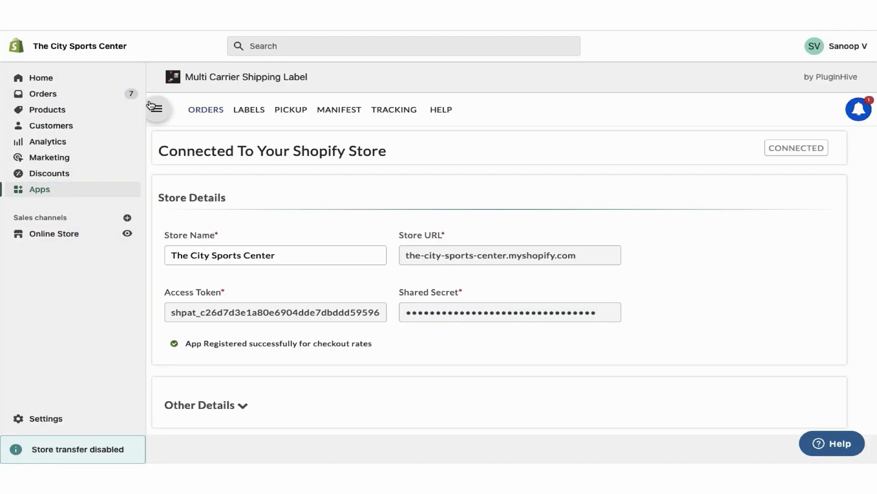
# Step: Review the saved United States sender address
pyautogui.click(151, 106)
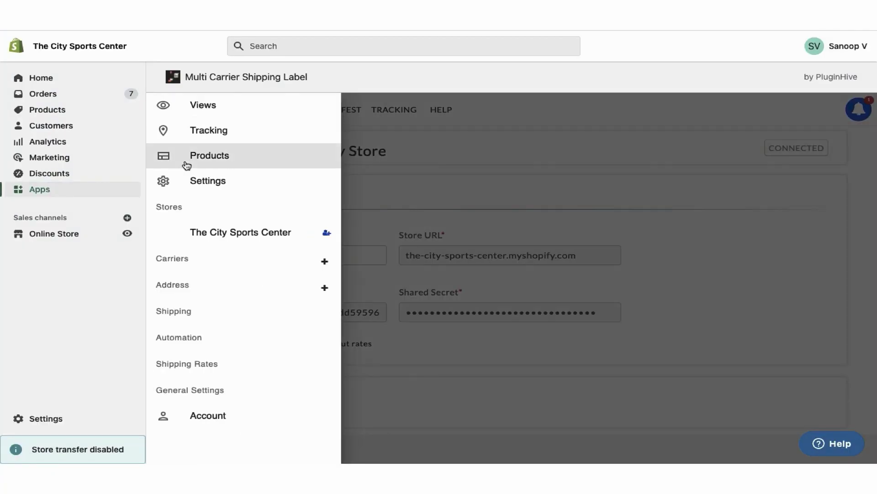
pyautogui.click(192, 283)
pyautogui.click(192, 287)
pyautogui.scroll(-3, 667, 270)
pyautogui.scroll(1, 669, 274)
pyautogui.scroll(2, 669, 273)
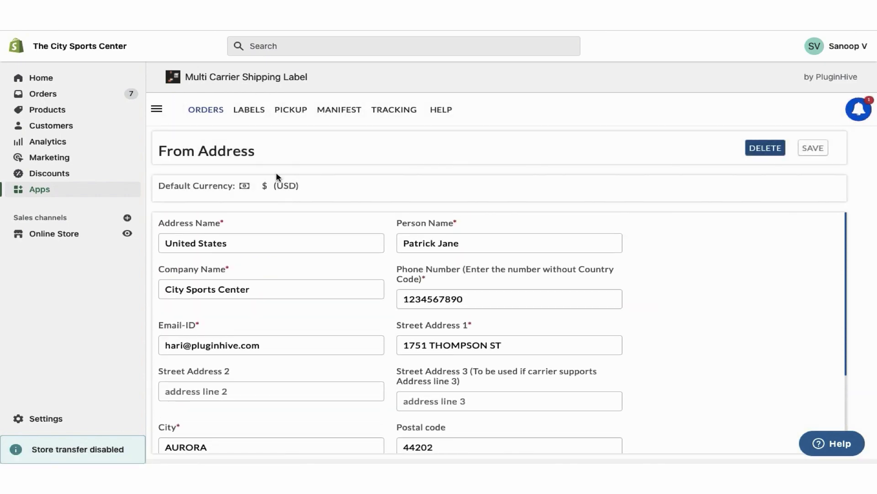
# Step: Bring up the Add Carrier page listing DHL Express, UPS and Apc Postal Logistics
pyautogui.click(158, 109)
pyautogui.click(324, 264)
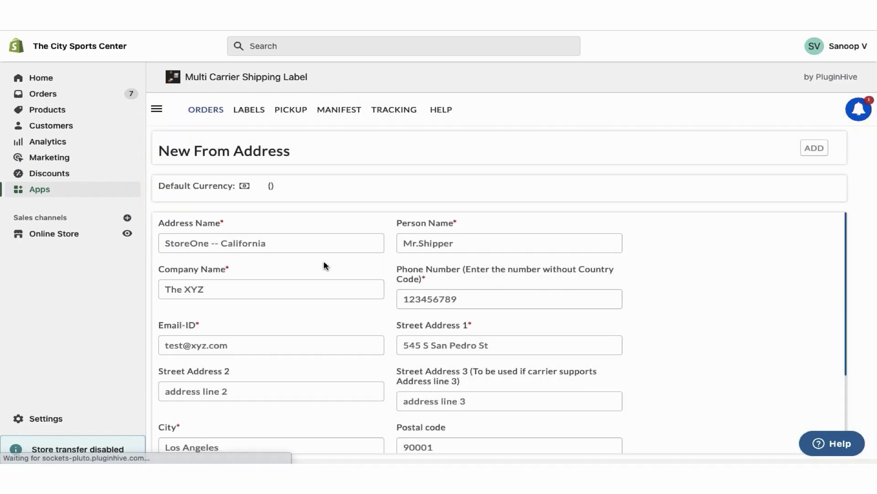
pyautogui.scroll(-1, 671, 265)
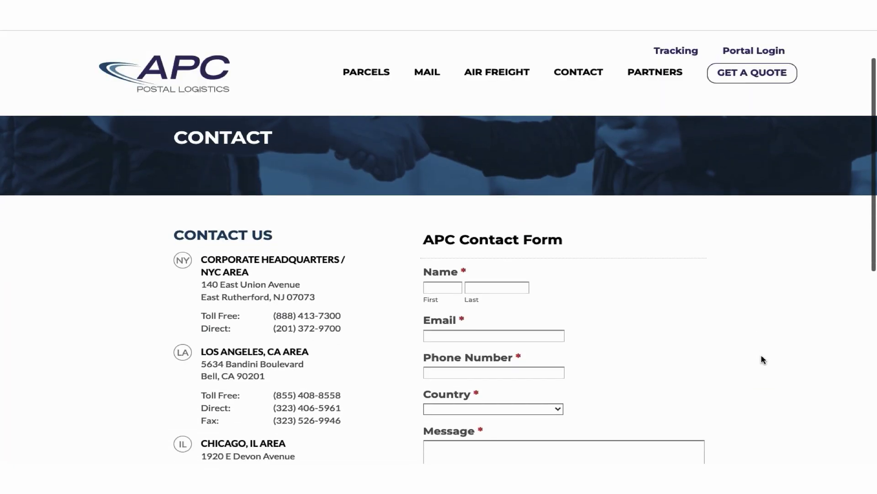
# Step: Scroll the Add Carrier list down to the Apc Postal Logistics account fields
pyautogui.scroll(-5, 762, 360)
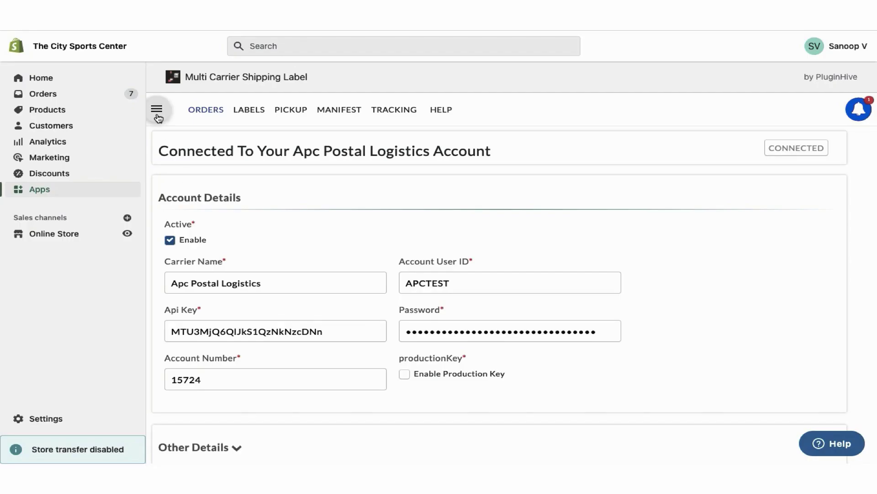
# Step: Limit the Apc rate automation rule to Expedited DDU, Priority DDU w/ DC, Priority DDU and Priority DDP
pyautogui.click(156, 110)
pyautogui.click(202, 365)
pyautogui.click(234, 409)
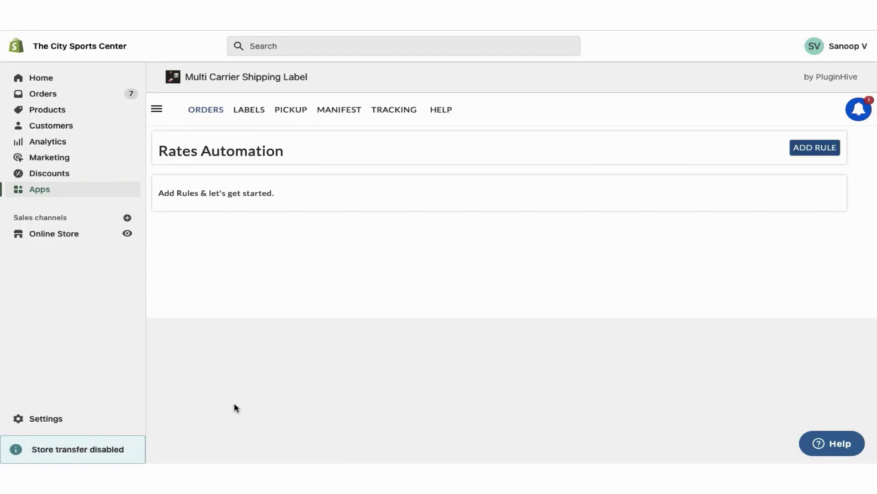
pyautogui.click(787, 228)
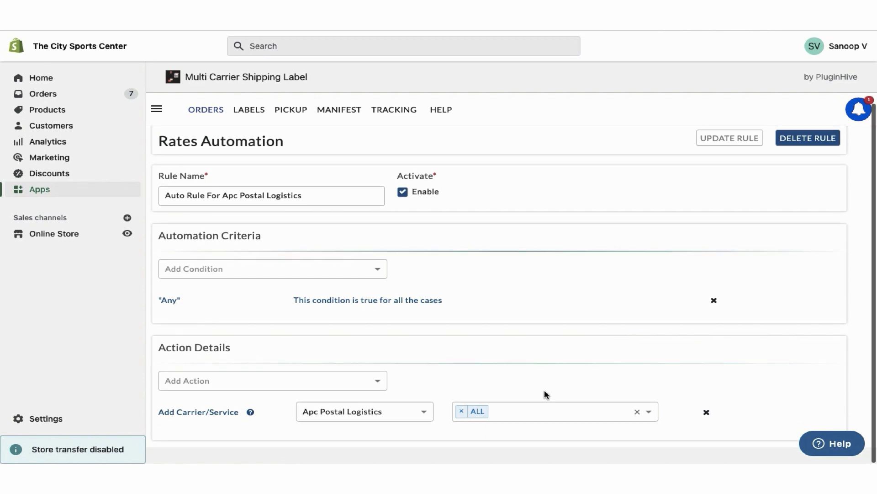
pyautogui.click(537, 411)
pyautogui.click(462, 344)
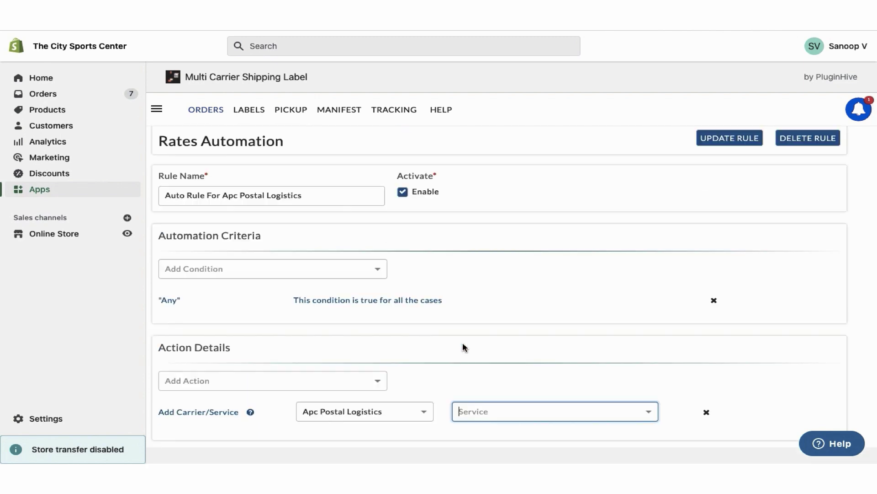
pyautogui.click(492, 410)
pyautogui.click(495, 384)
pyautogui.click(561, 411)
pyautogui.click(536, 415)
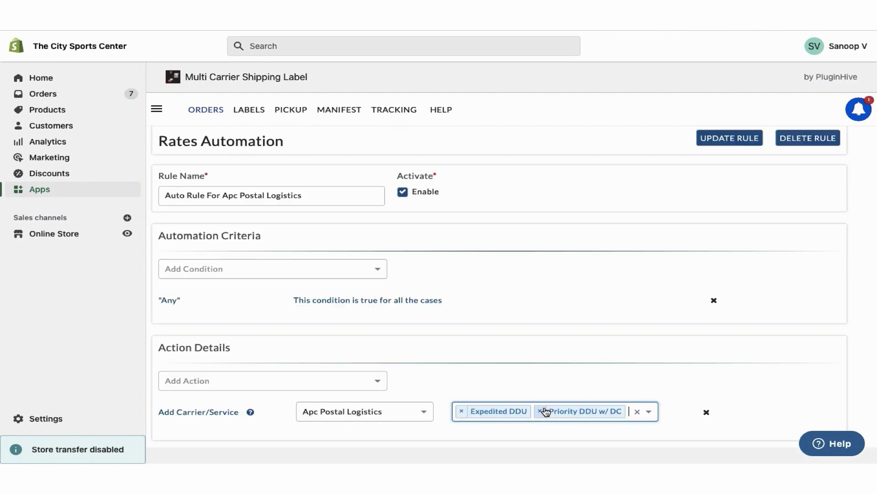
pyautogui.click(621, 407)
pyautogui.click(556, 400)
pyautogui.click(565, 409)
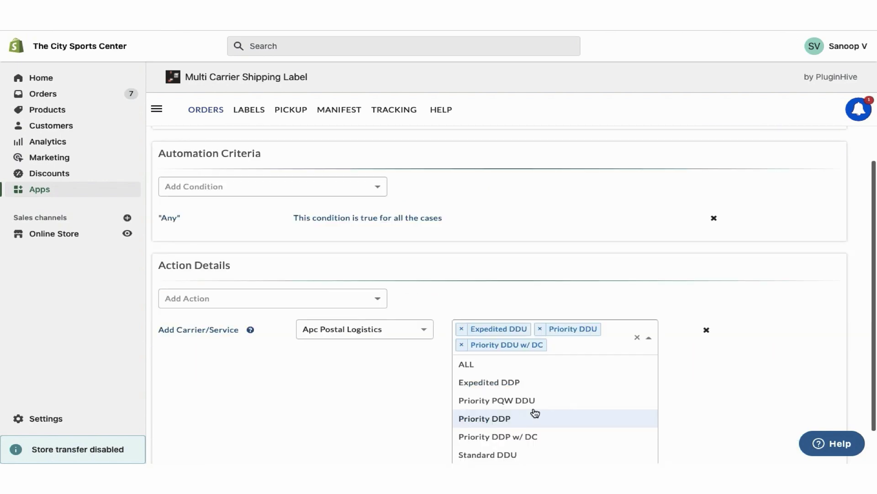
pyautogui.click(541, 416)
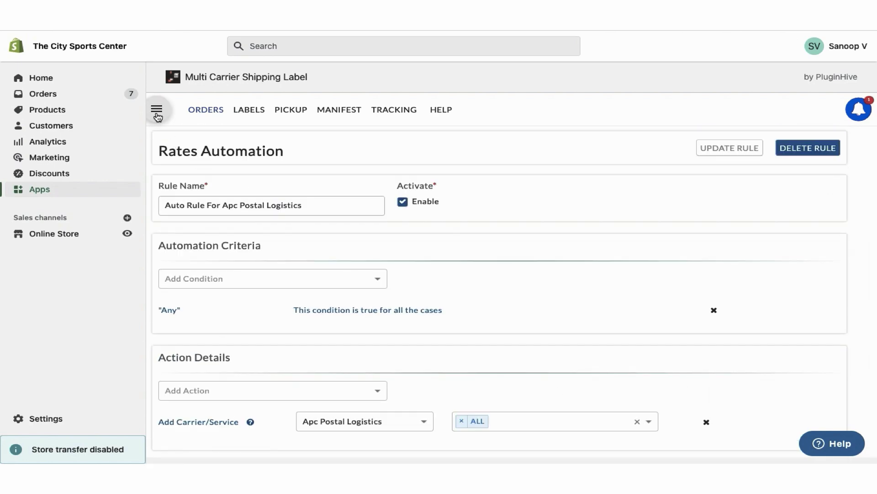
# Step: Limit the Apc label automation rule to Expedited DDU, Expedited DDP and Priority DDU w/ DC
pyautogui.click(156, 110)
pyautogui.click(189, 311)
pyautogui.click(212, 335)
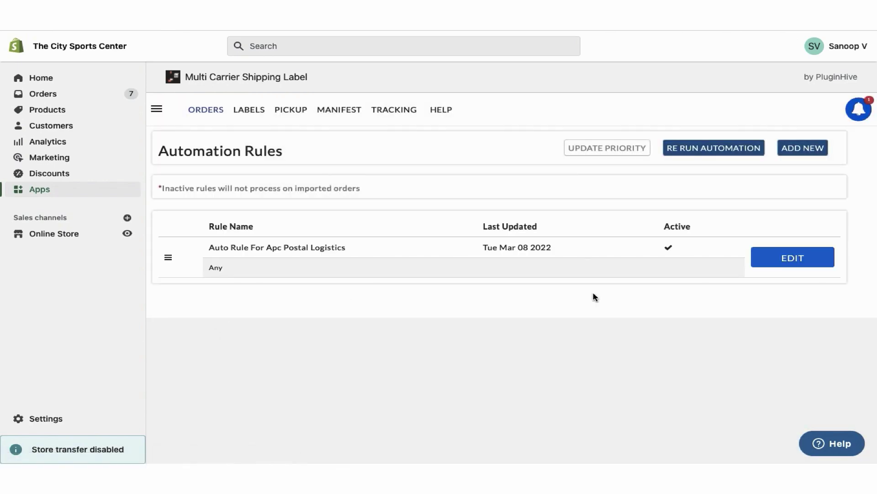
pyautogui.click(781, 257)
pyautogui.scroll(-1, 723, 341)
pyautogui.click(462, 406)
pyautogui.click(484, 406)
pyautogui.click(499, 385)
pyautogui.click(551, 406)
pyautogui.click(555, 383)
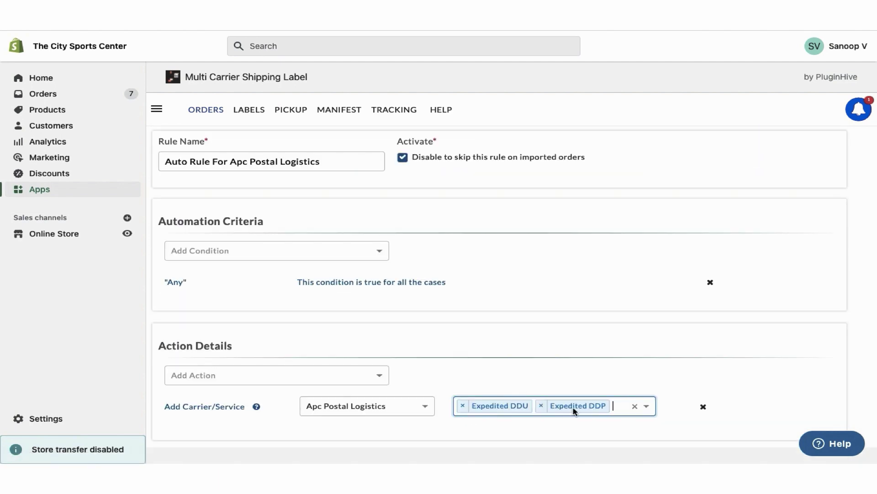
pyautogui.click(609, 414)
pyautogui.click(589, 400)
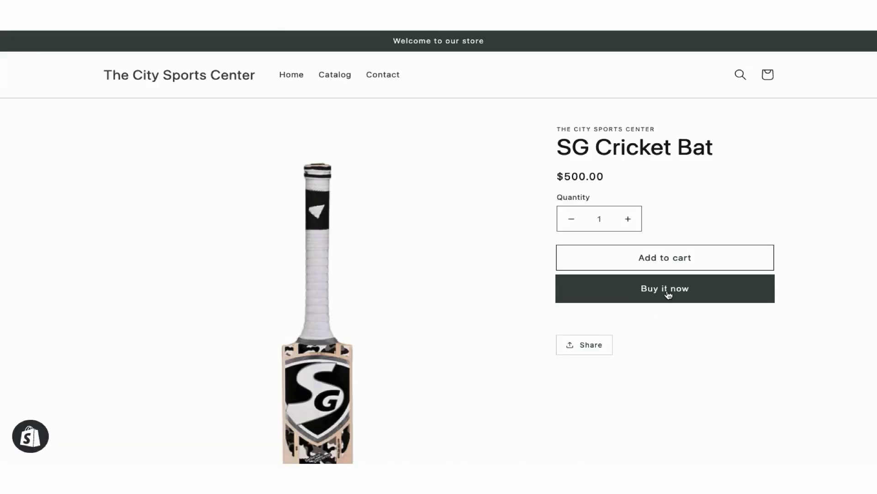
# Step: Buy the SG Cricket Bat with Standard DDU shipping ($514.25), then start buying the Nivia Storm Football
pyautogui.click(664, 298)
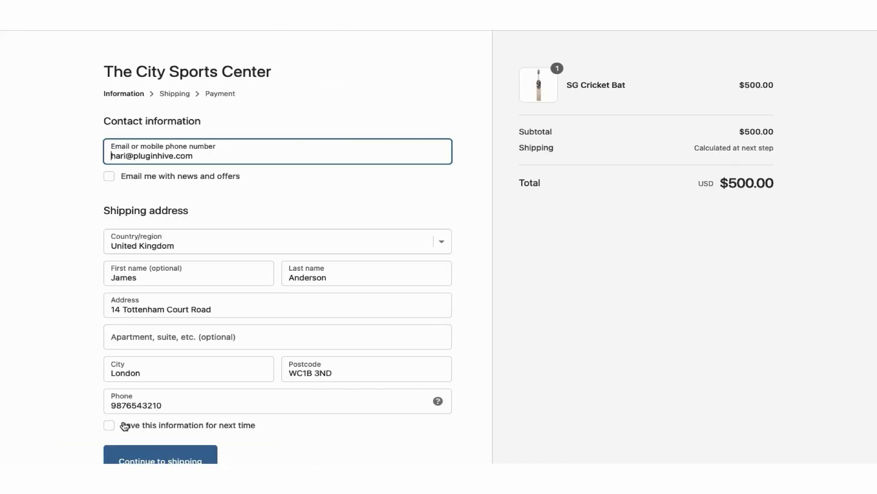
pyautogui.click(124, 426)
pyautogui.scroll(-1, 329, 432)
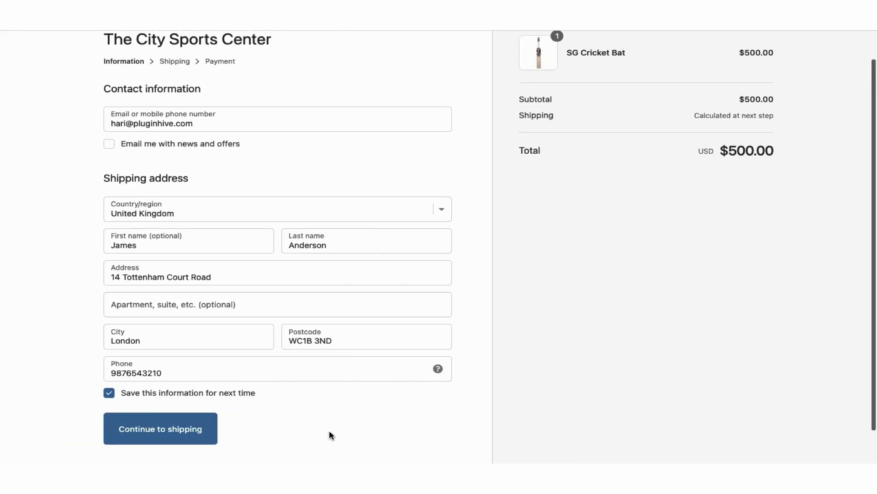
pyautogui.press('Return')
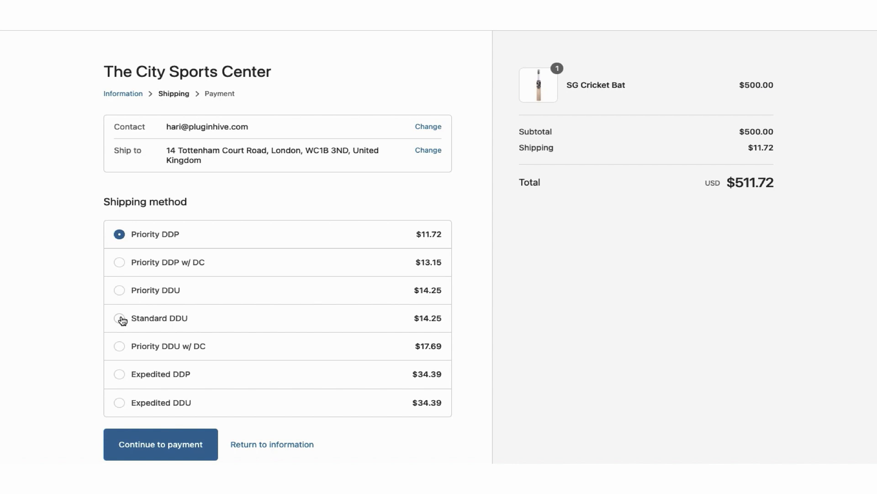
pyautogui.click(158, 435)
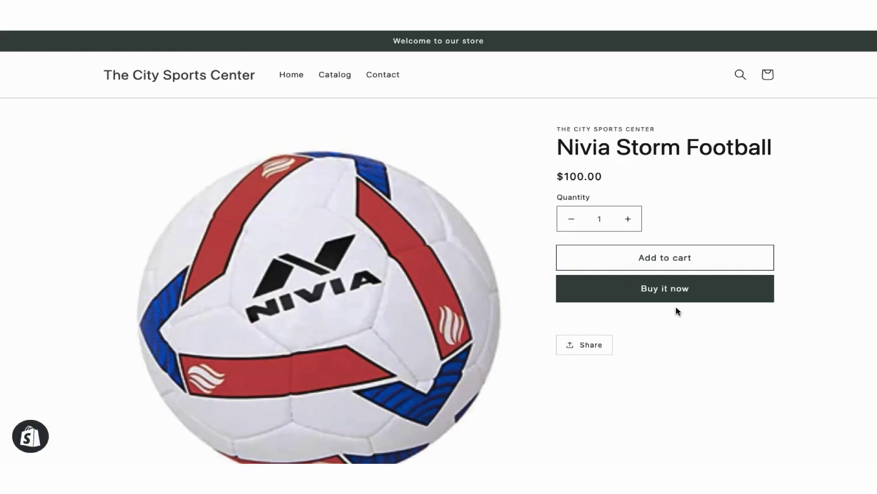
pyautogui.click(679, 292)
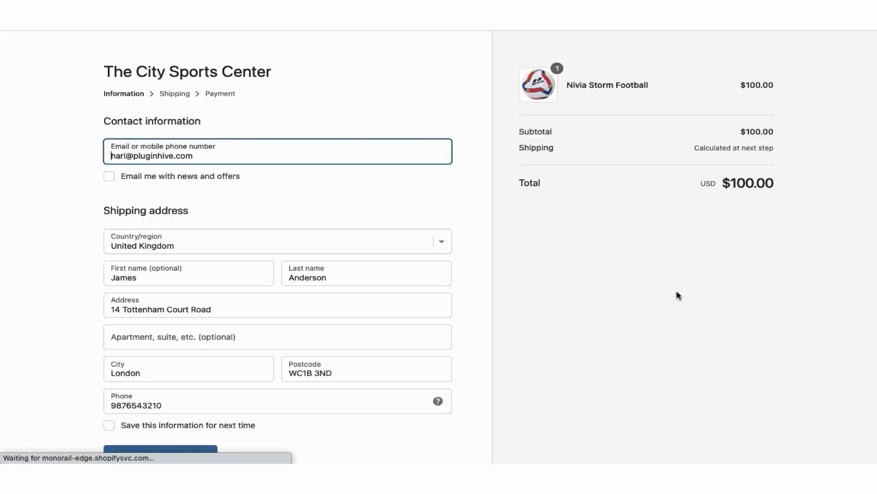
# Step: Place the $100.00 Nivia Storm Football order with Free Shipping, saving the checkout details
pyautogui.click(109, 425)
pyautogui.scroll(-1, 270, 442)
pyautogui.press('Return')
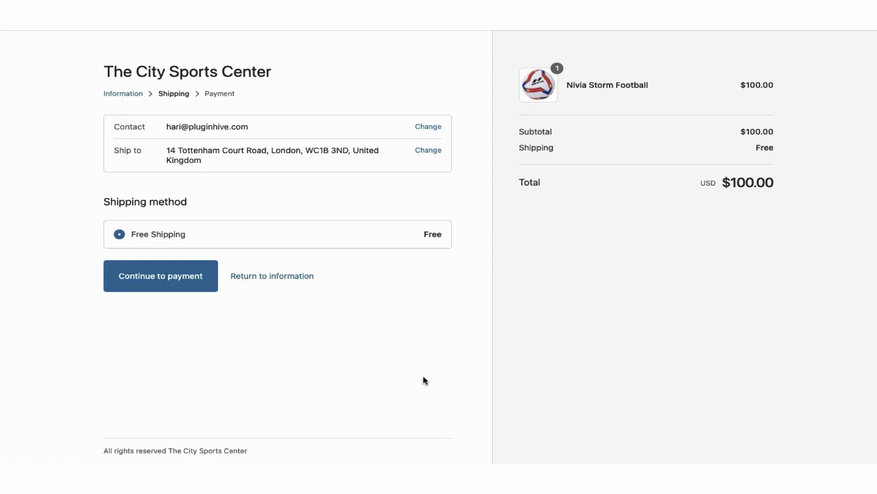
pyautogui.click(160, 277)
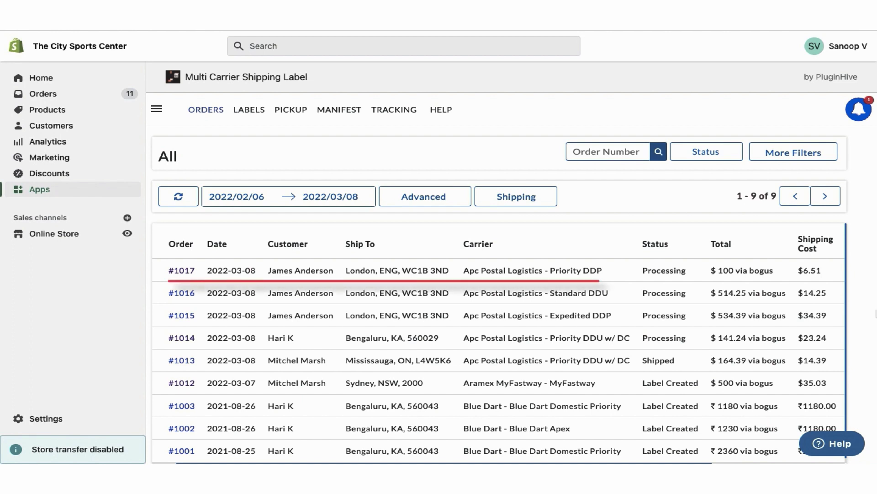
# Step: Open order #1017 and view its 0.8801 lbs packing summary and Apc Postal Logistics rates
pyautogui.click(182, 270)
pyautogui.scroll(-8, 636, 313)
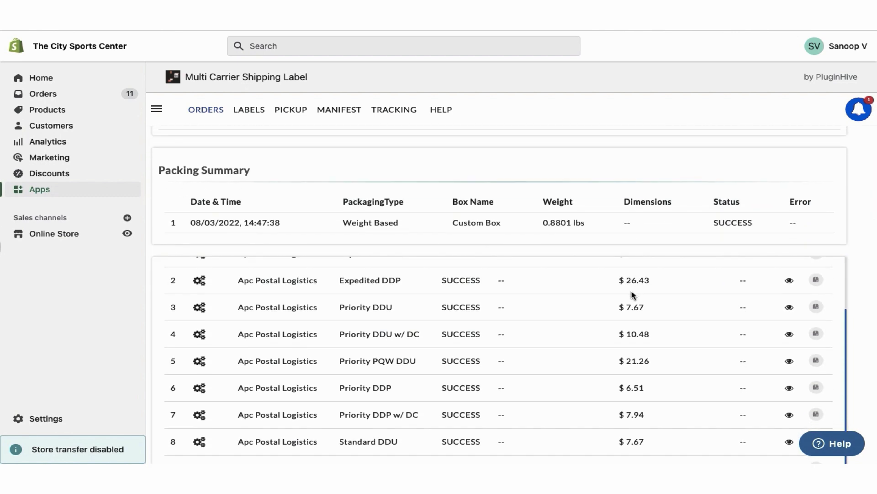
pyautogui.scroll(-2, 633, 295)
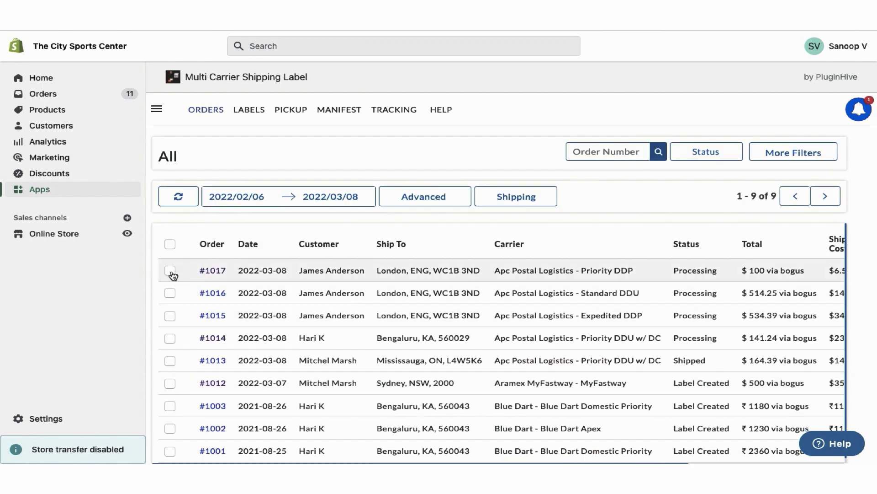
# Step: Generate shipping labels for orders #1017 and #1016
pyautogui.click(171, 272)
pyautogui.click(170, 362)
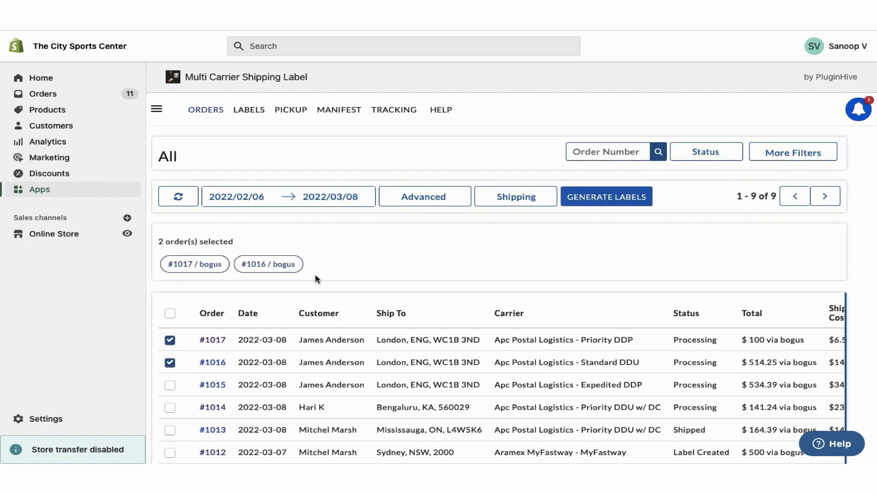
pyautogui.click(607, 198)
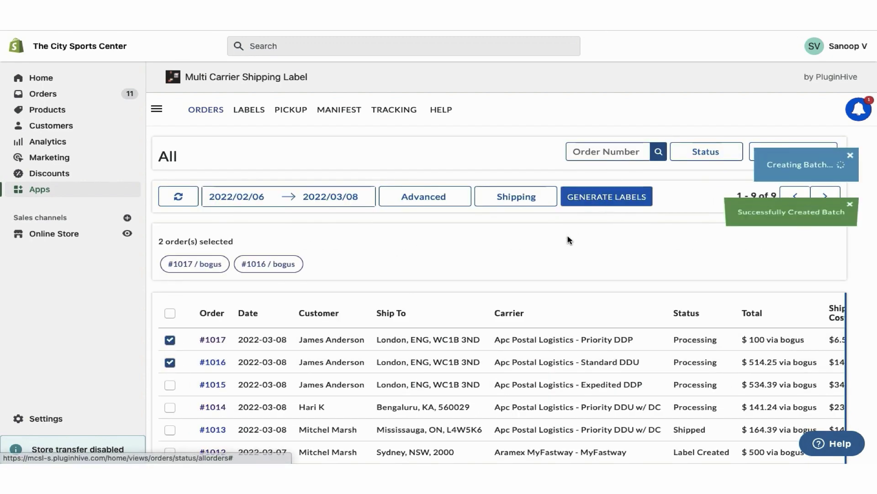
# Step: Print and view the APC shipping labels for orders #1017 and #1016
pyautogui.click(171, 273)
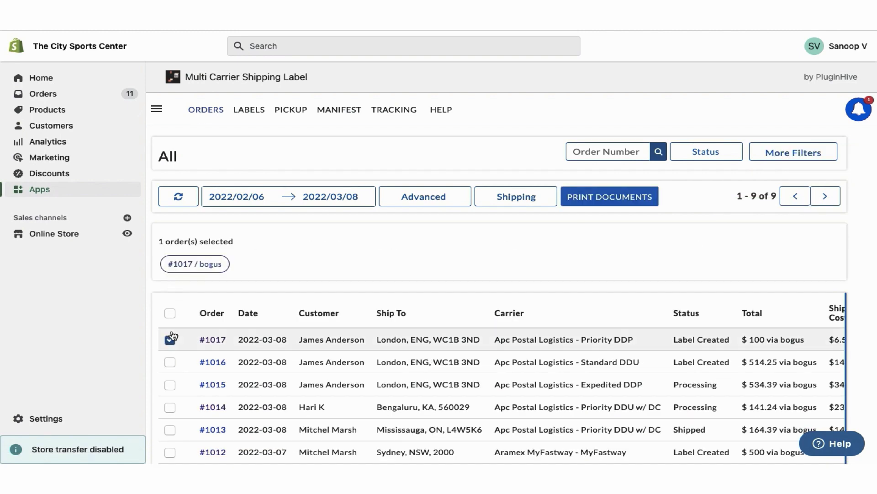
pyautogui.click(170, 362)
pyautogui.click(579, 201)
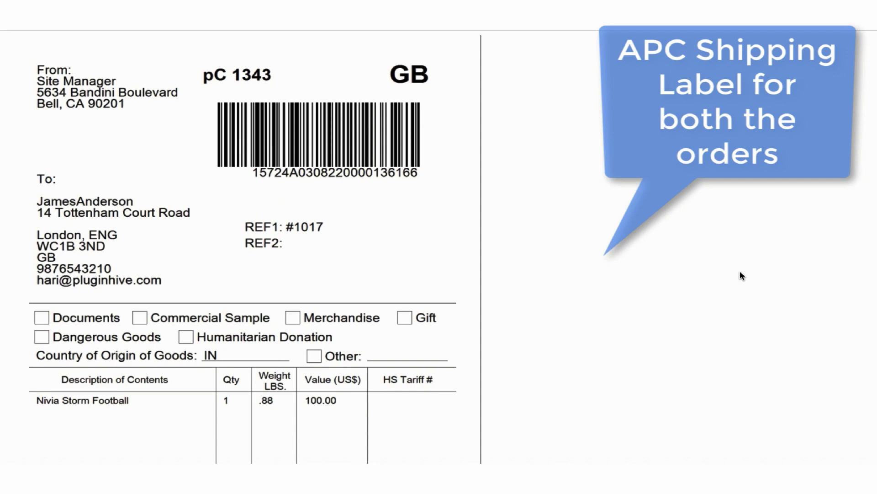
pyautogui.scroll(-9, 741, 274)
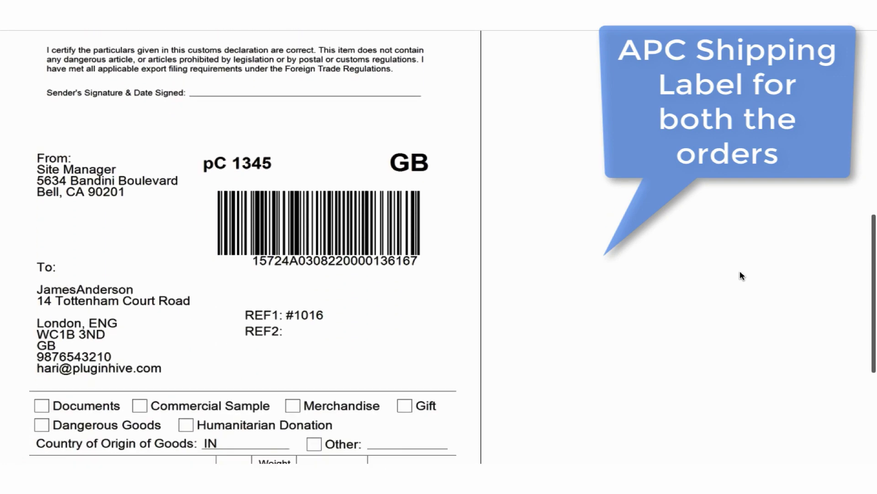
pyautogui.scroll(-6, 739, 271)
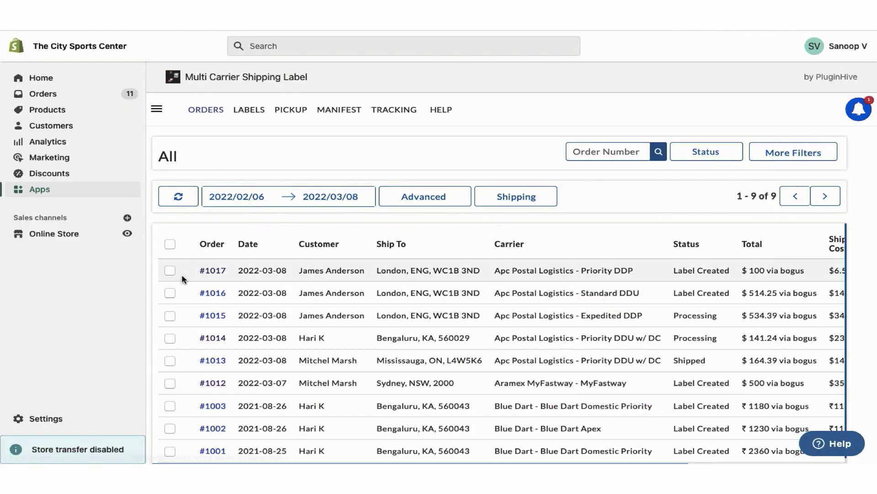
# Step: Request a carrier pickup for orders #1017 and #1016
pyautogui.click(170, 270)
pyautogui.click(170, 362)
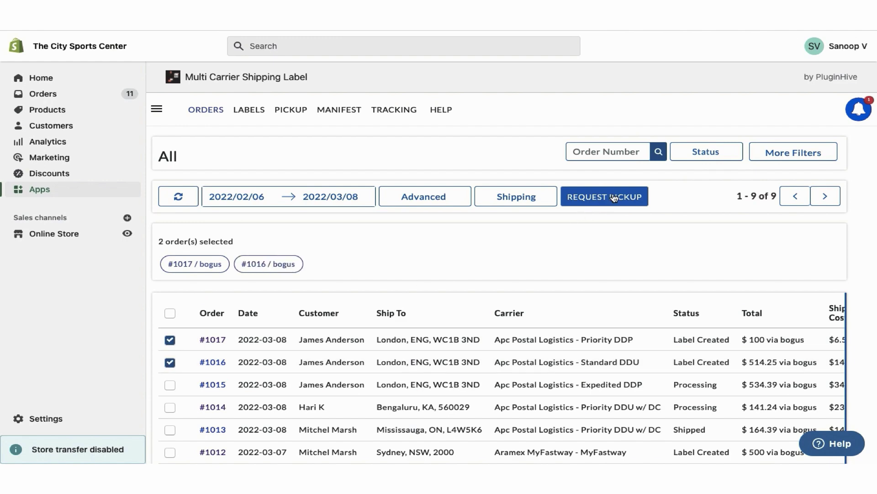
pyautogui.click(614, 197)
# Step: Mark orders #1017 and #1016 as shipped
pyautogui.click(174, 273)
pyautogui.click(170, 362)
pyautogui.click(604, 197)
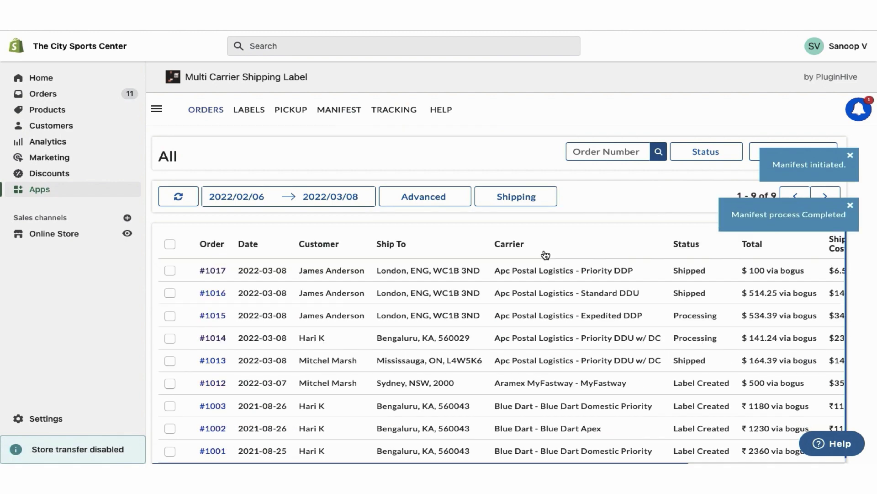
# Step: Print the manifest for both orders, then check their tracking status filter
pyautogui.click(341, 111)
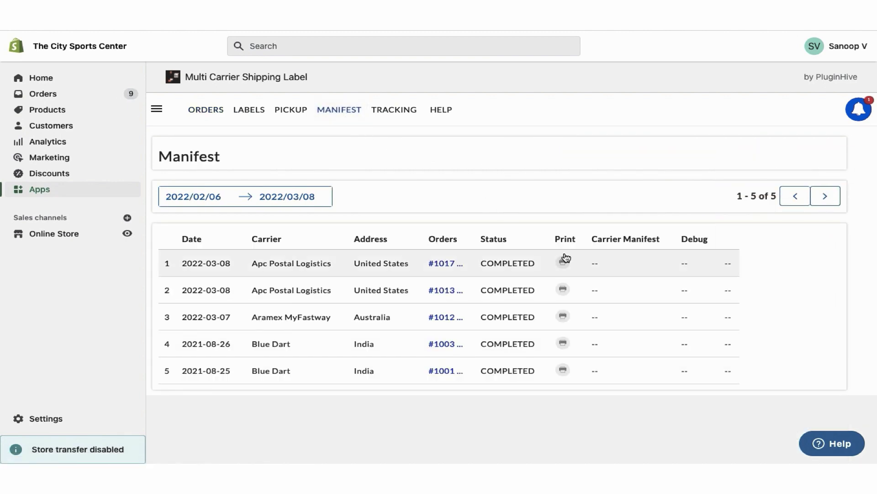
pyautogui.click(562, 260)
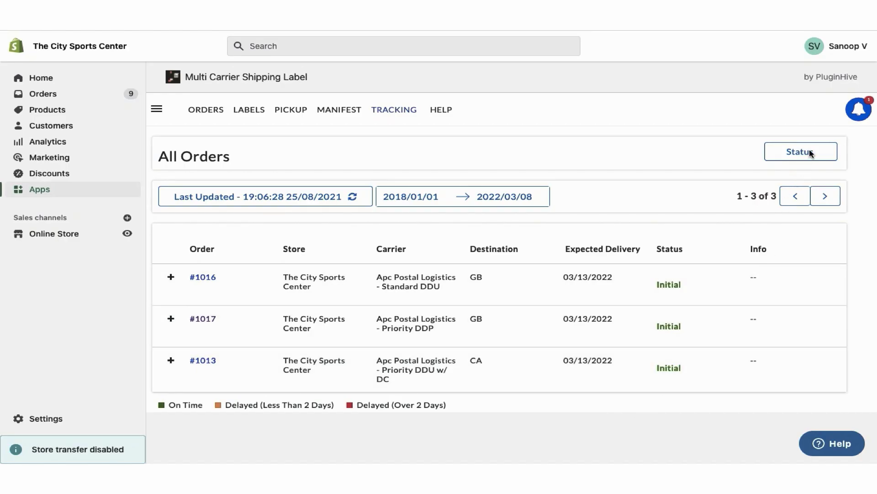
pyautogui.click(812, 153)
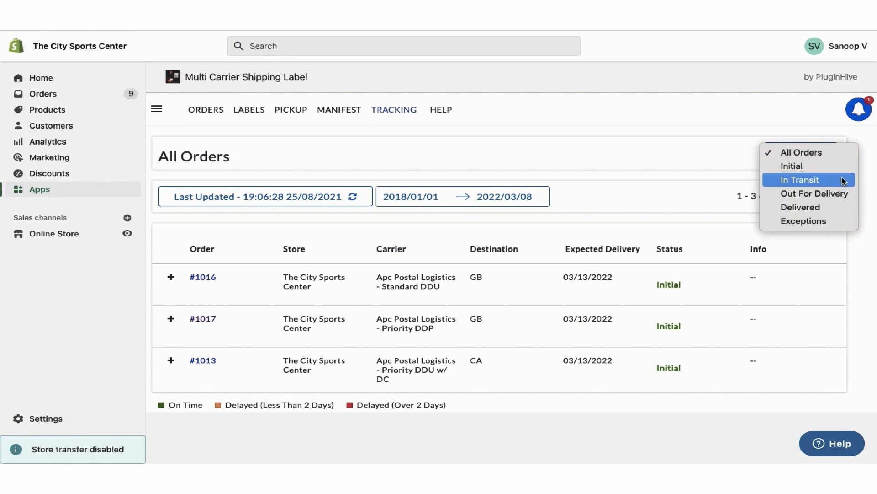